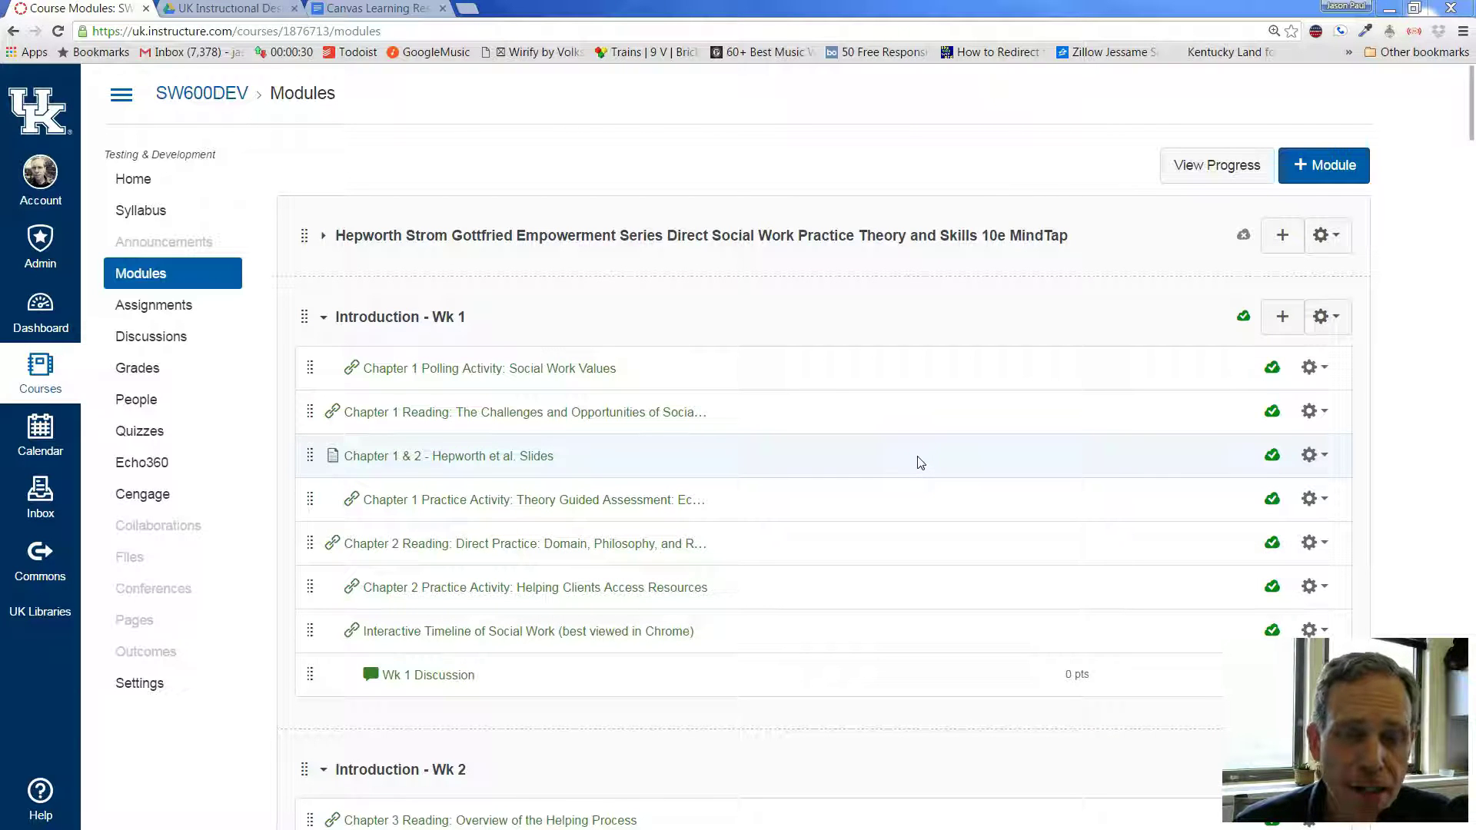
Open 'Chapter 1 Polling Activity: Social Work Values' from the Introduction - Wk 1 module
left_click(914, 465)
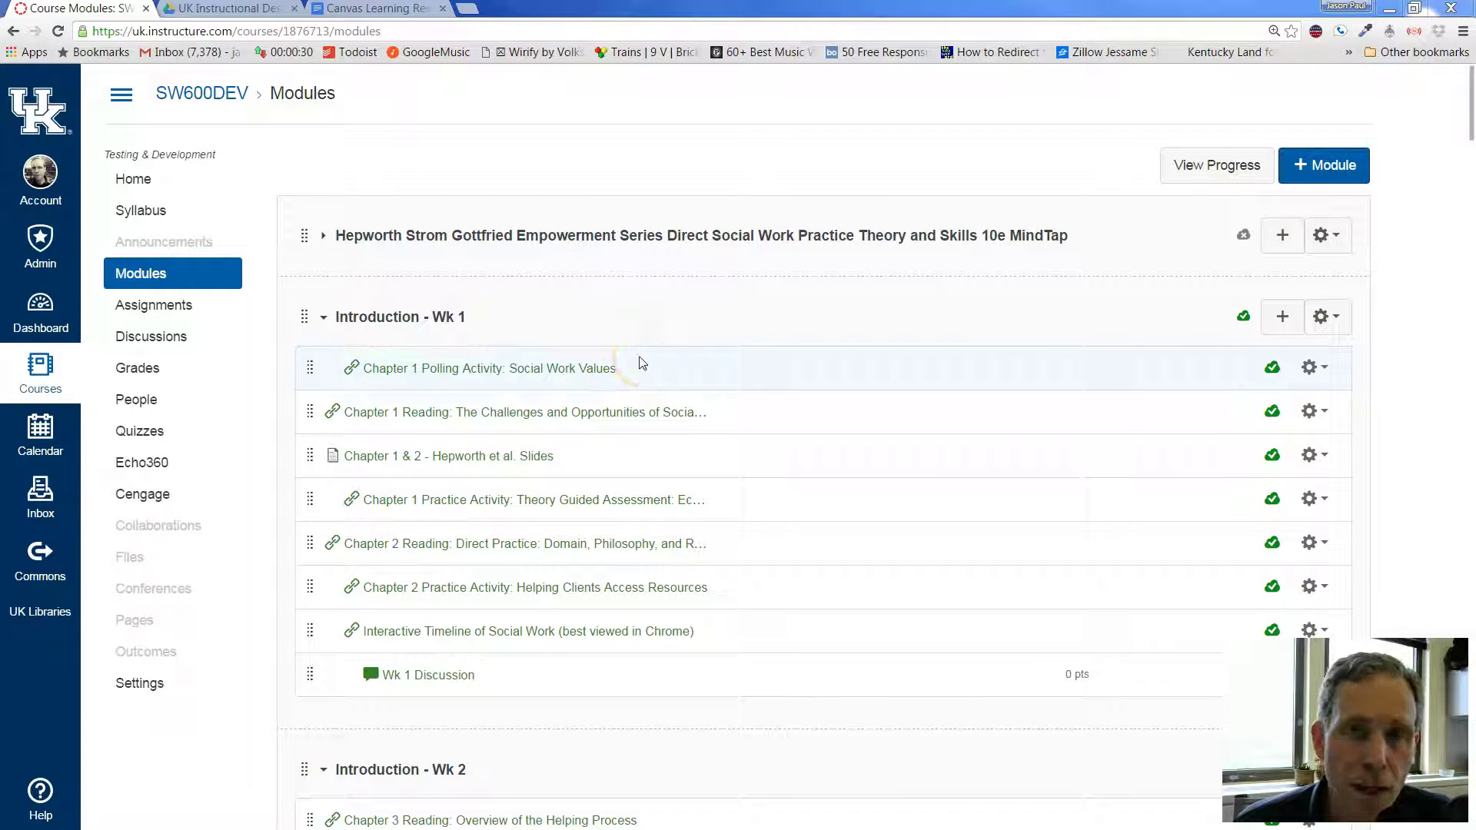
left_click(638, 384)
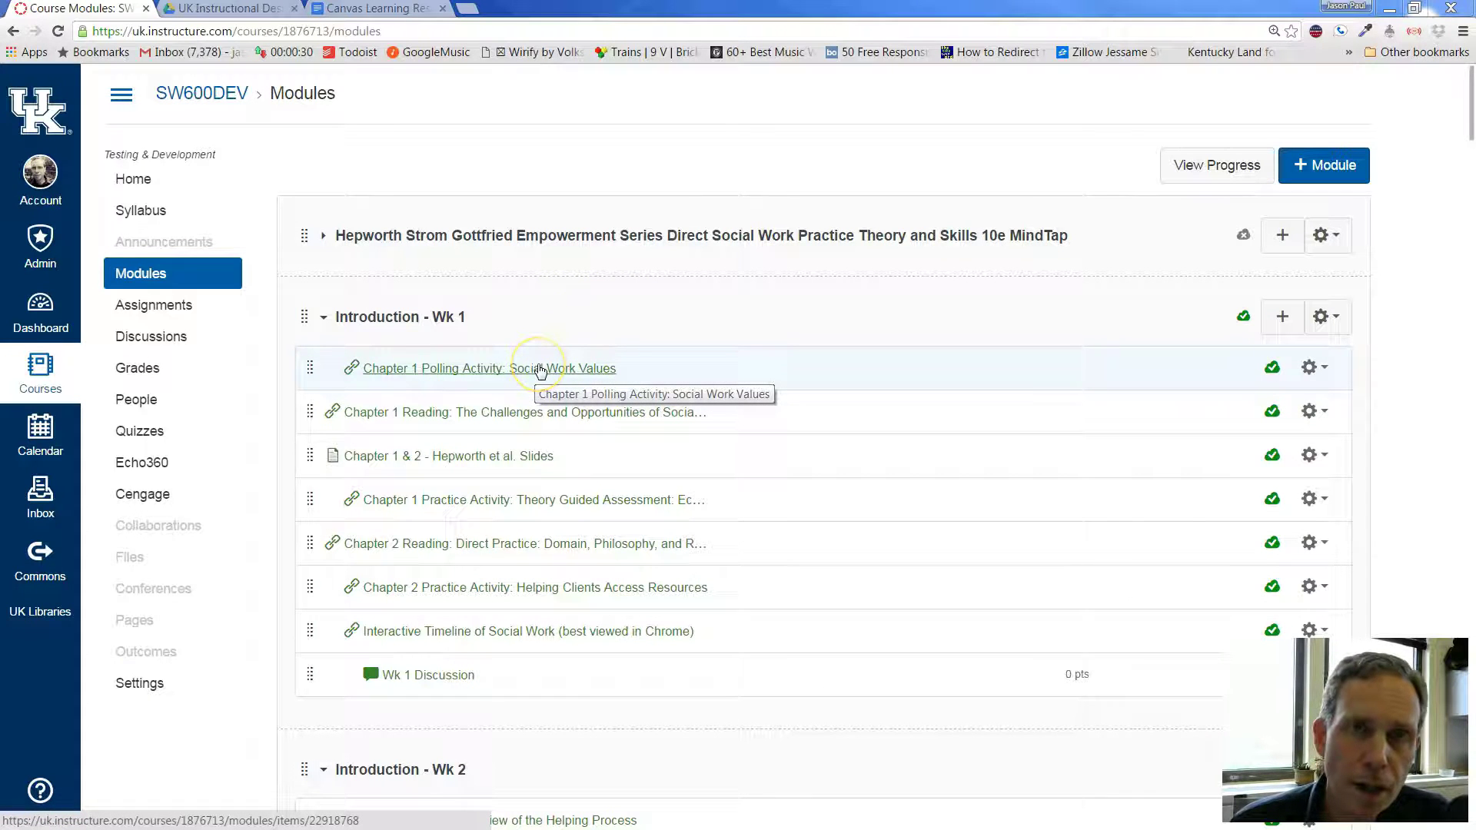
left_click(539, 370)
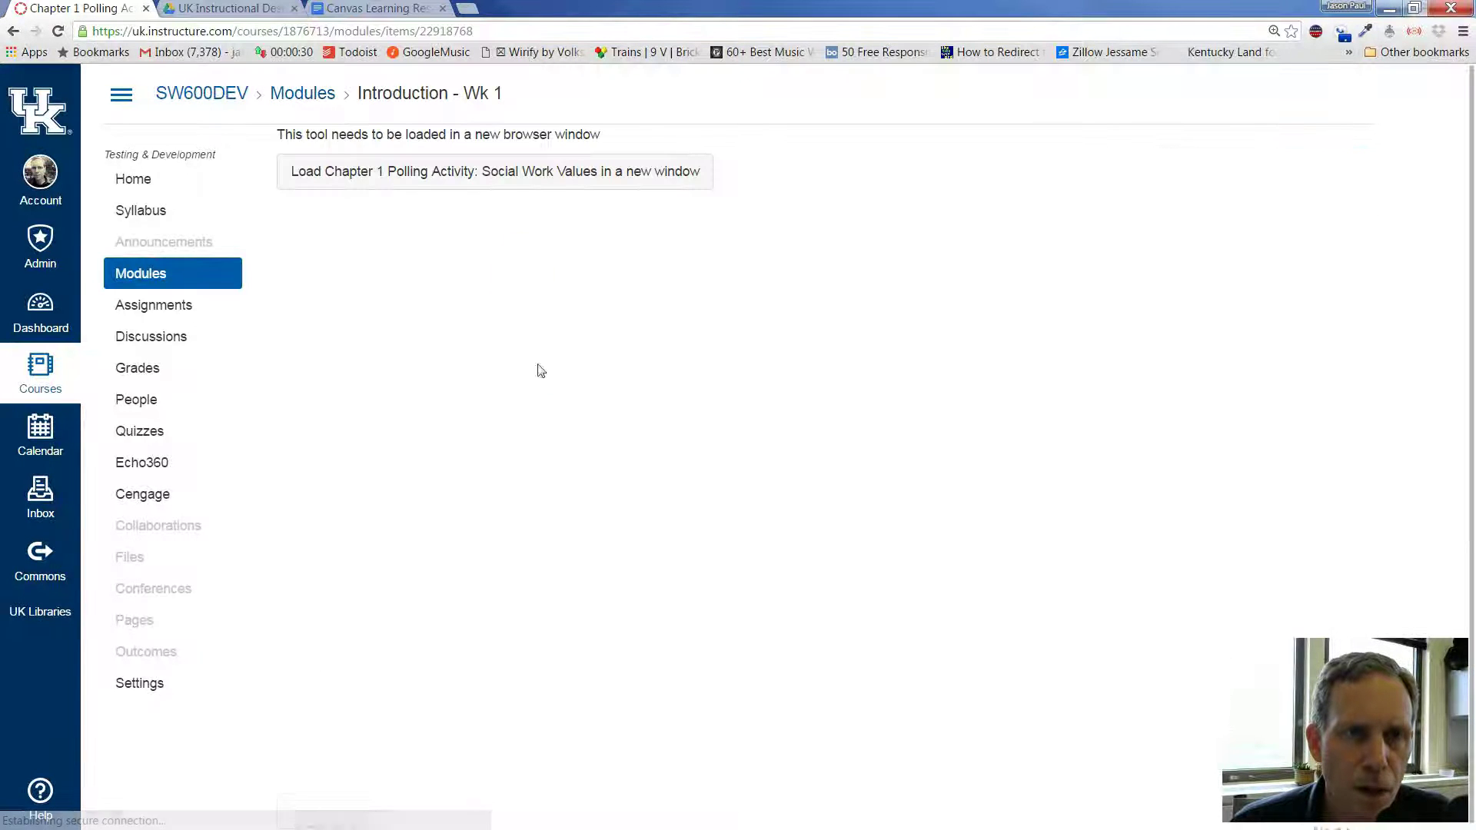
Launch the Chapter 1 Polling Activity in a new window to reach the MindTap Service Agreement
left_click(450, 176)
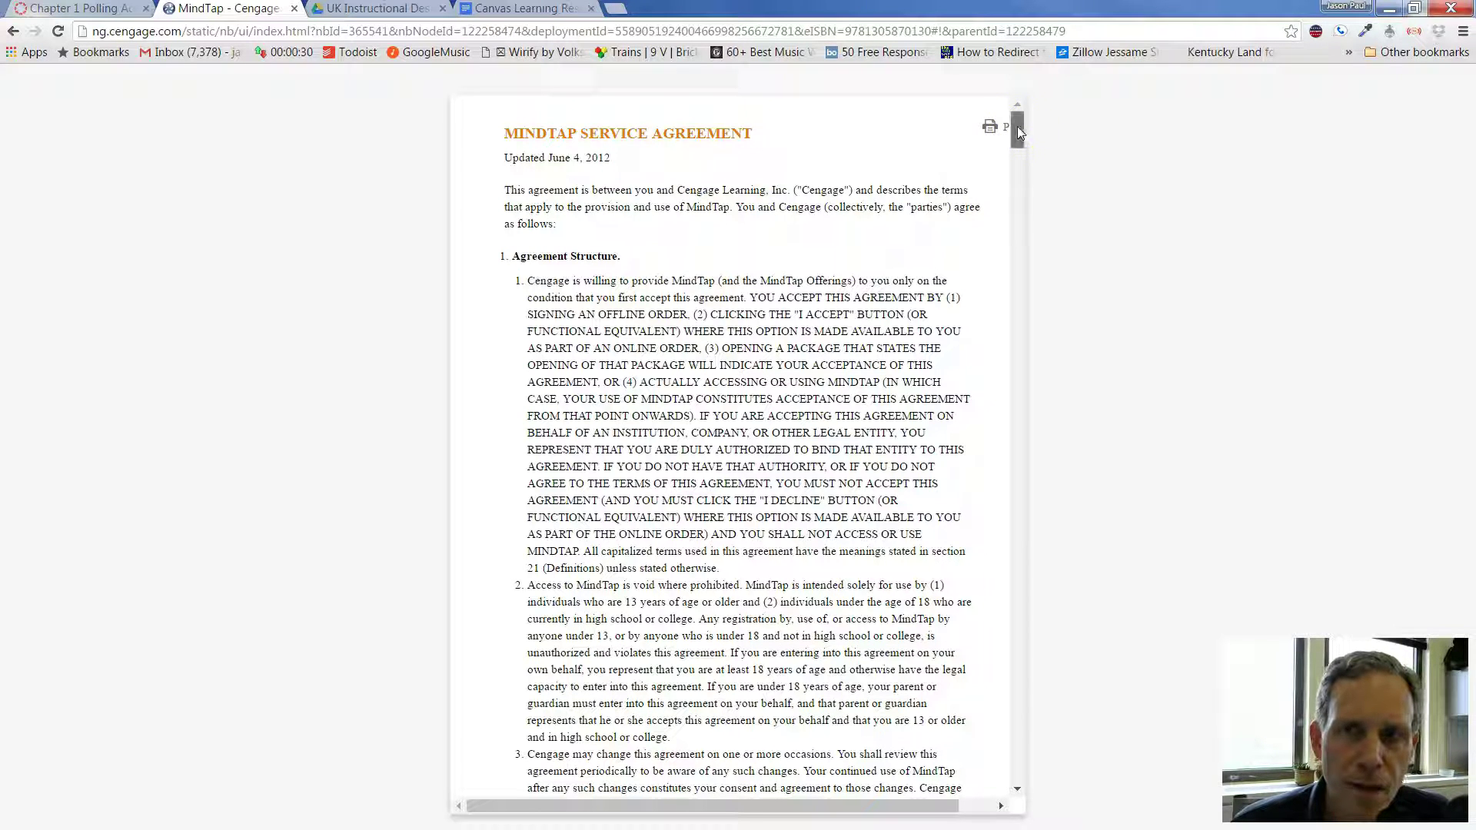
left_click_drag(1017, 126, 1016, 771)
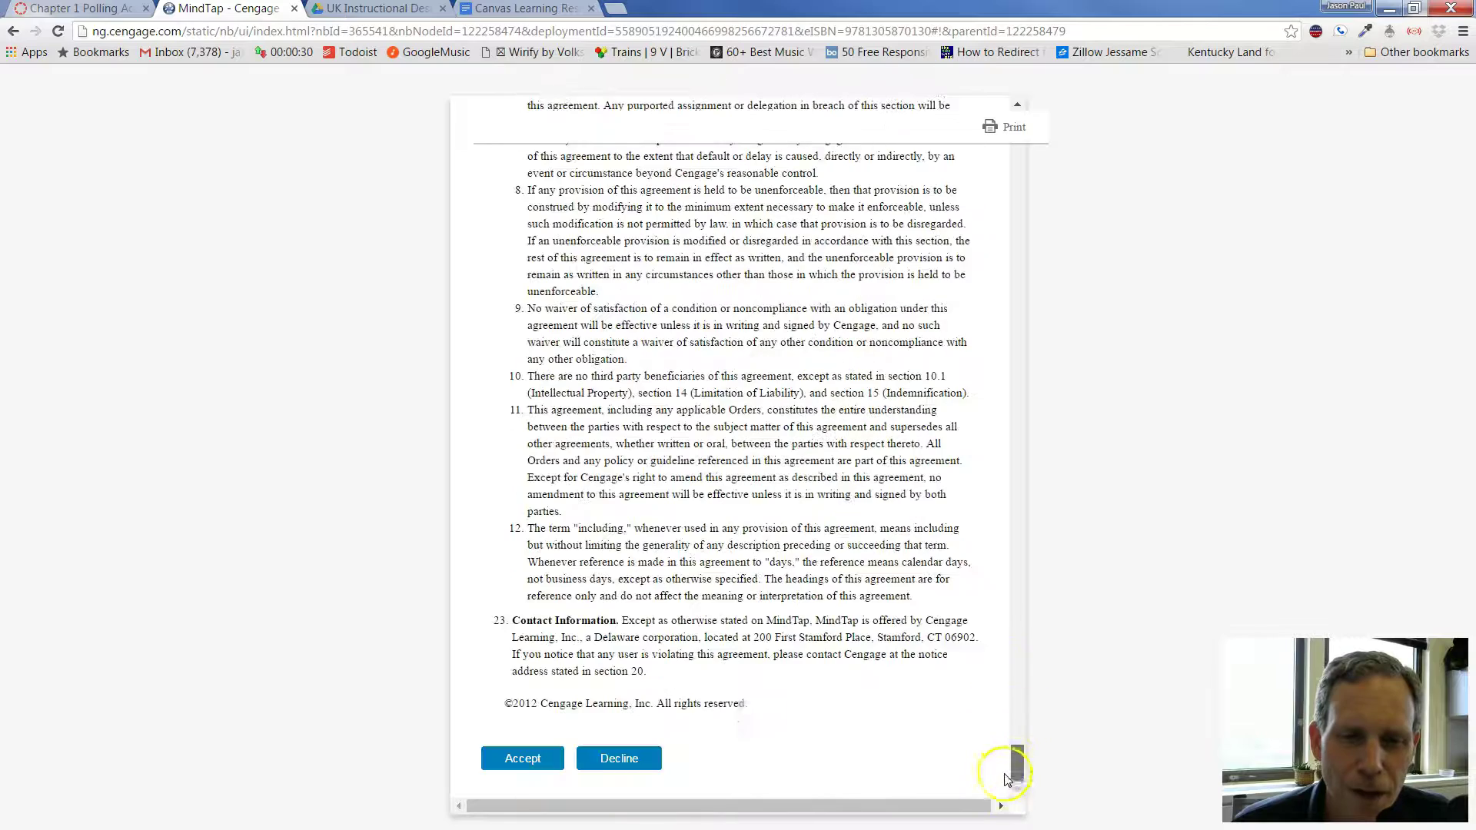
Accept the MindTap Service Agreement to reach the SW600-HYBRIDCOURSESHELL course page
left_click(534, 769)
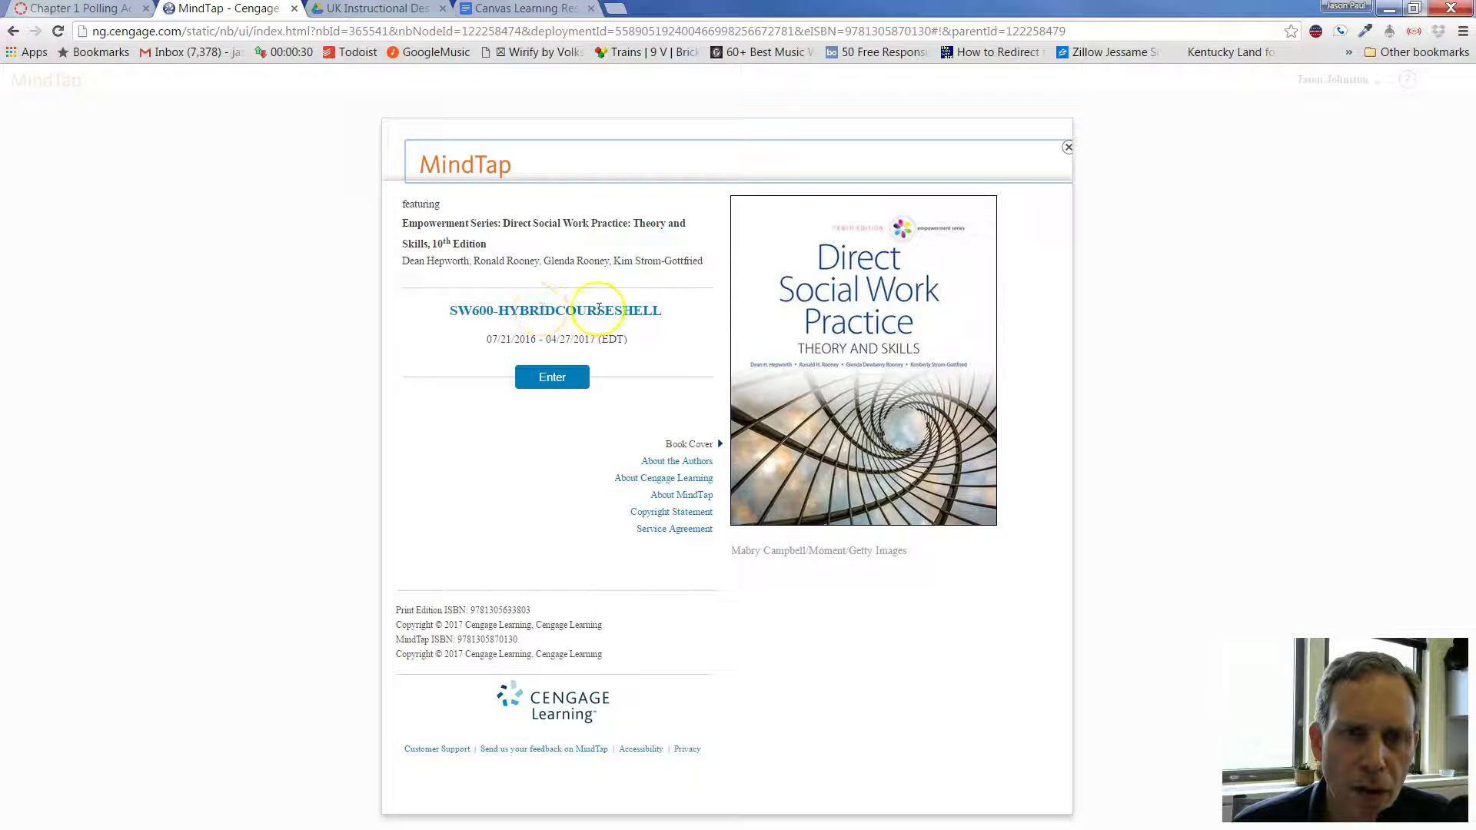
Enter the SW600-HYBRIDCOURSESHELL Direct Social Work Practice course in MindTap
left_click(558, 382)
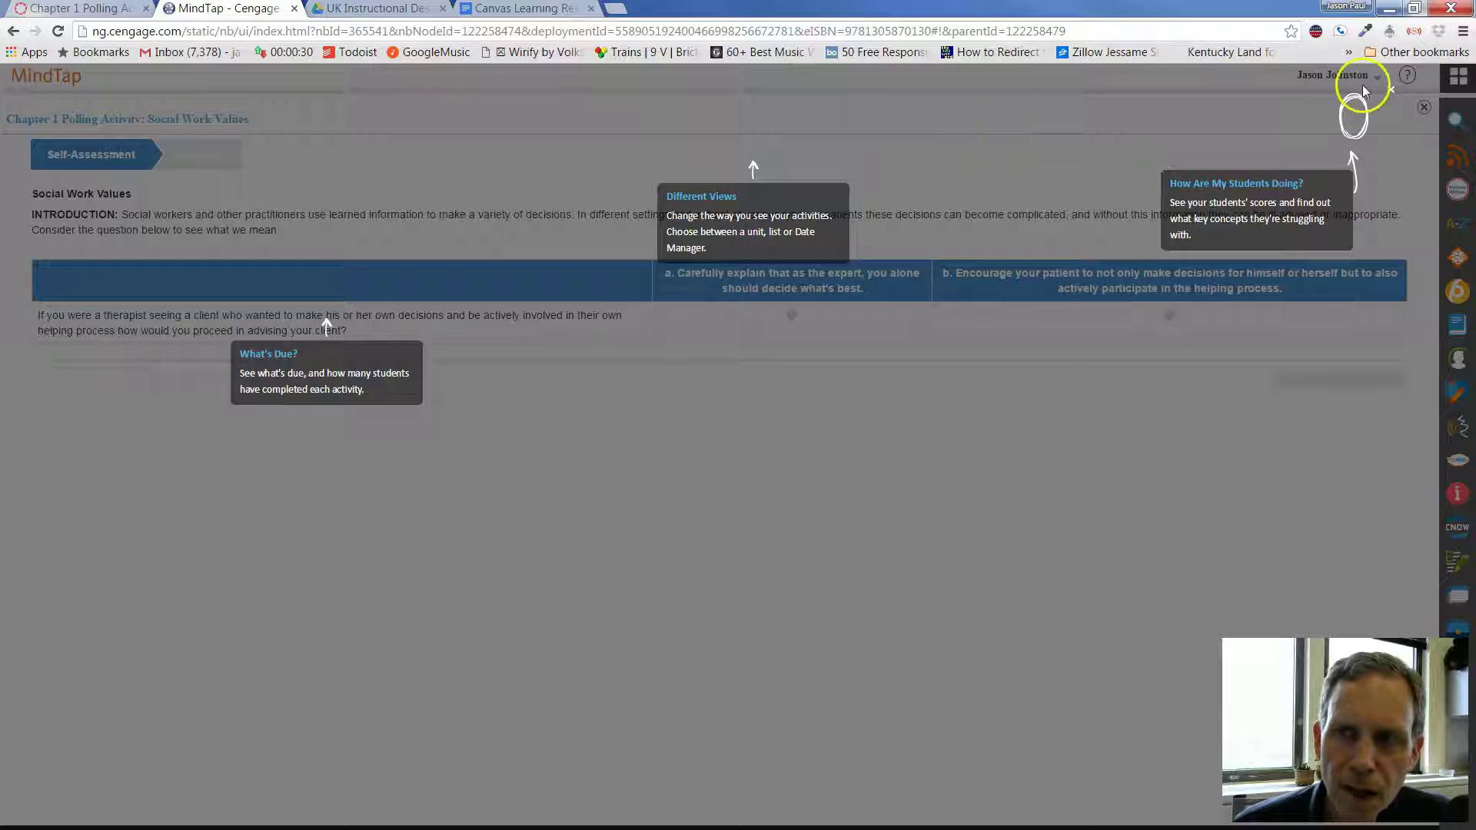
Dismiss the tour tips and answer the Social Work Values question with option a
left_click(1391, 89)
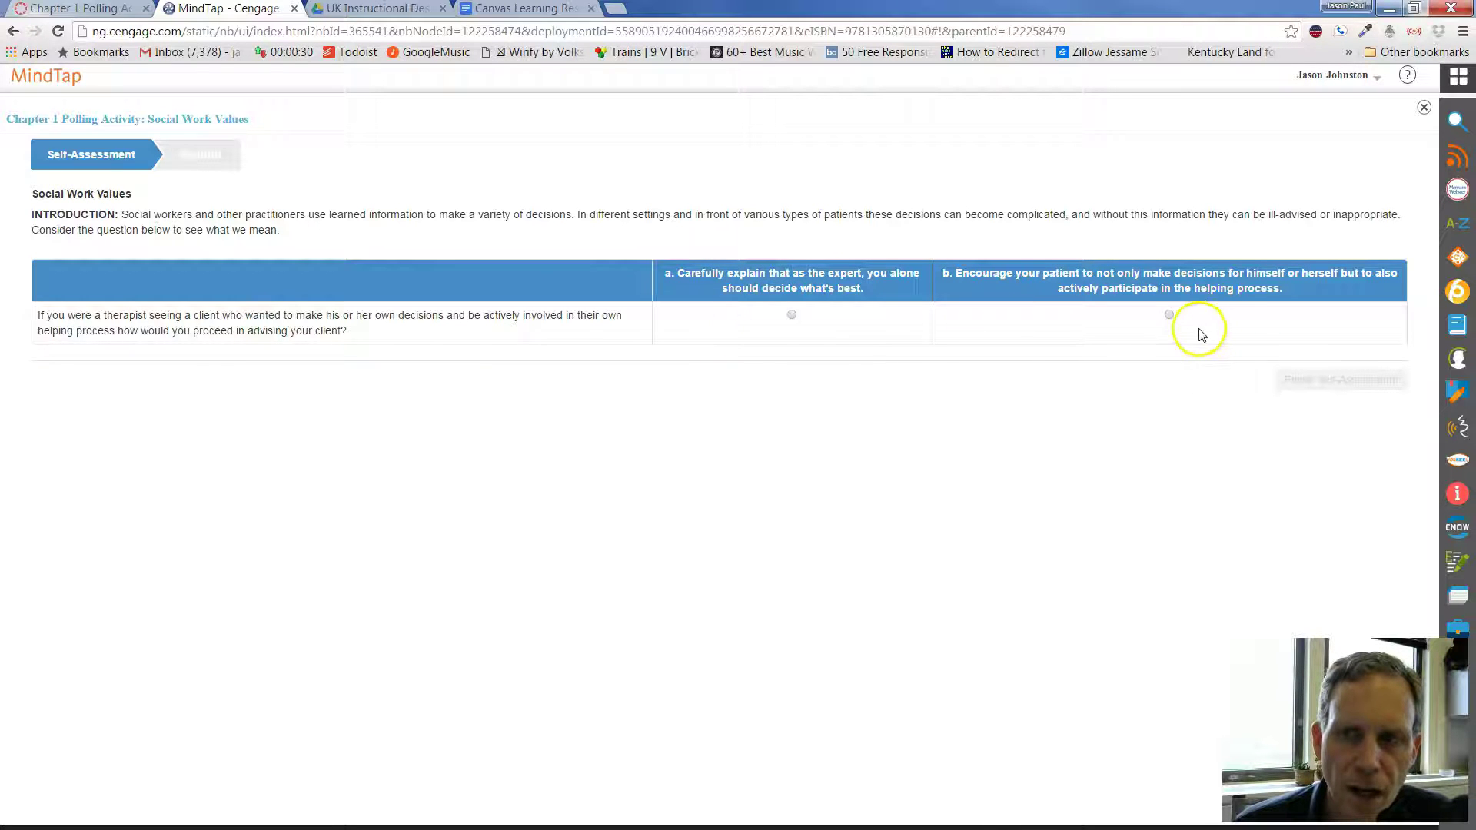
left_click(1168, 316)
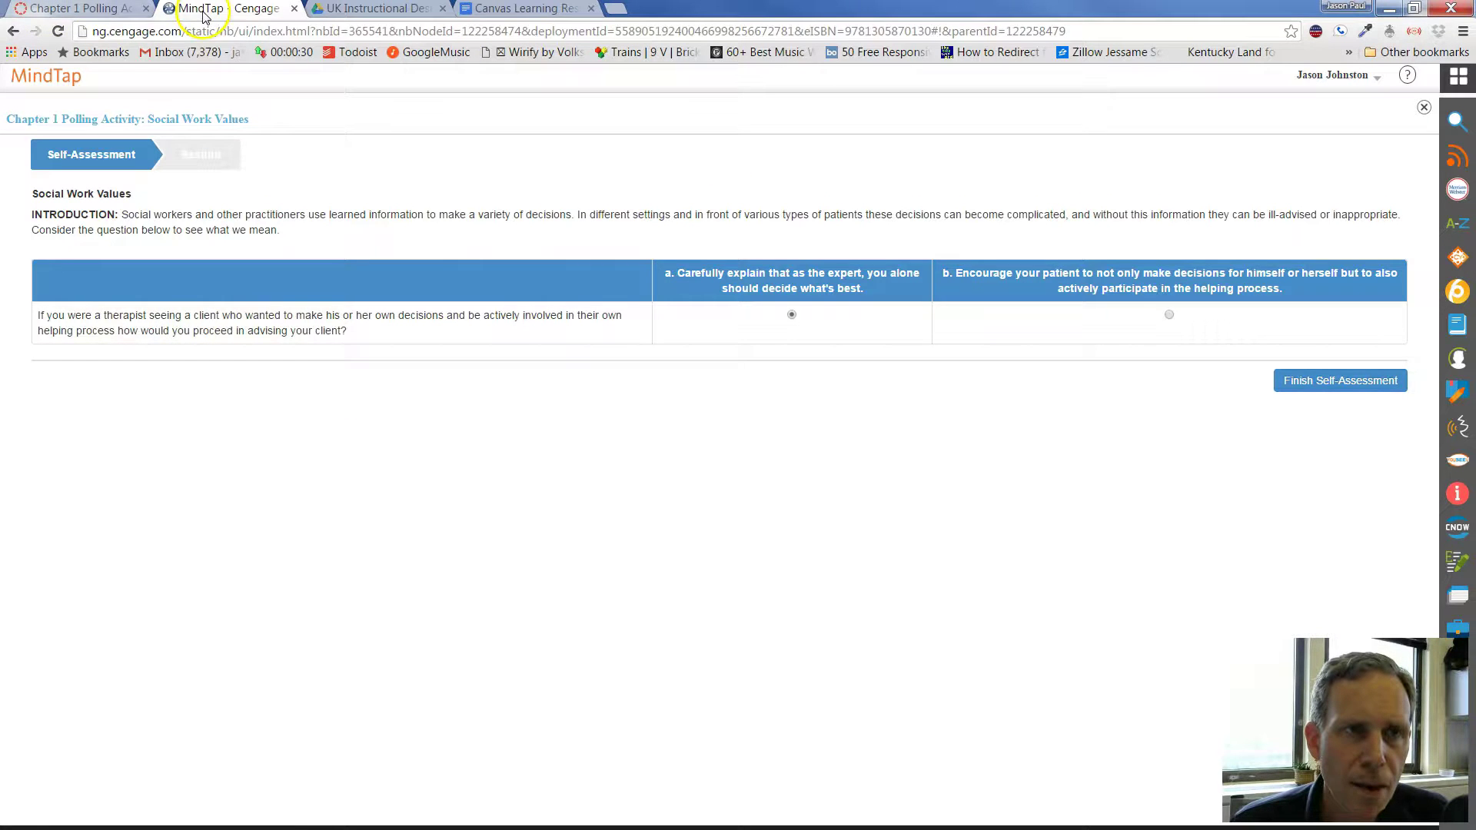
Switch back to the Canvas 'Chapter 1 Polling' tab, which reports the tool loaded
left_click(90, 9)
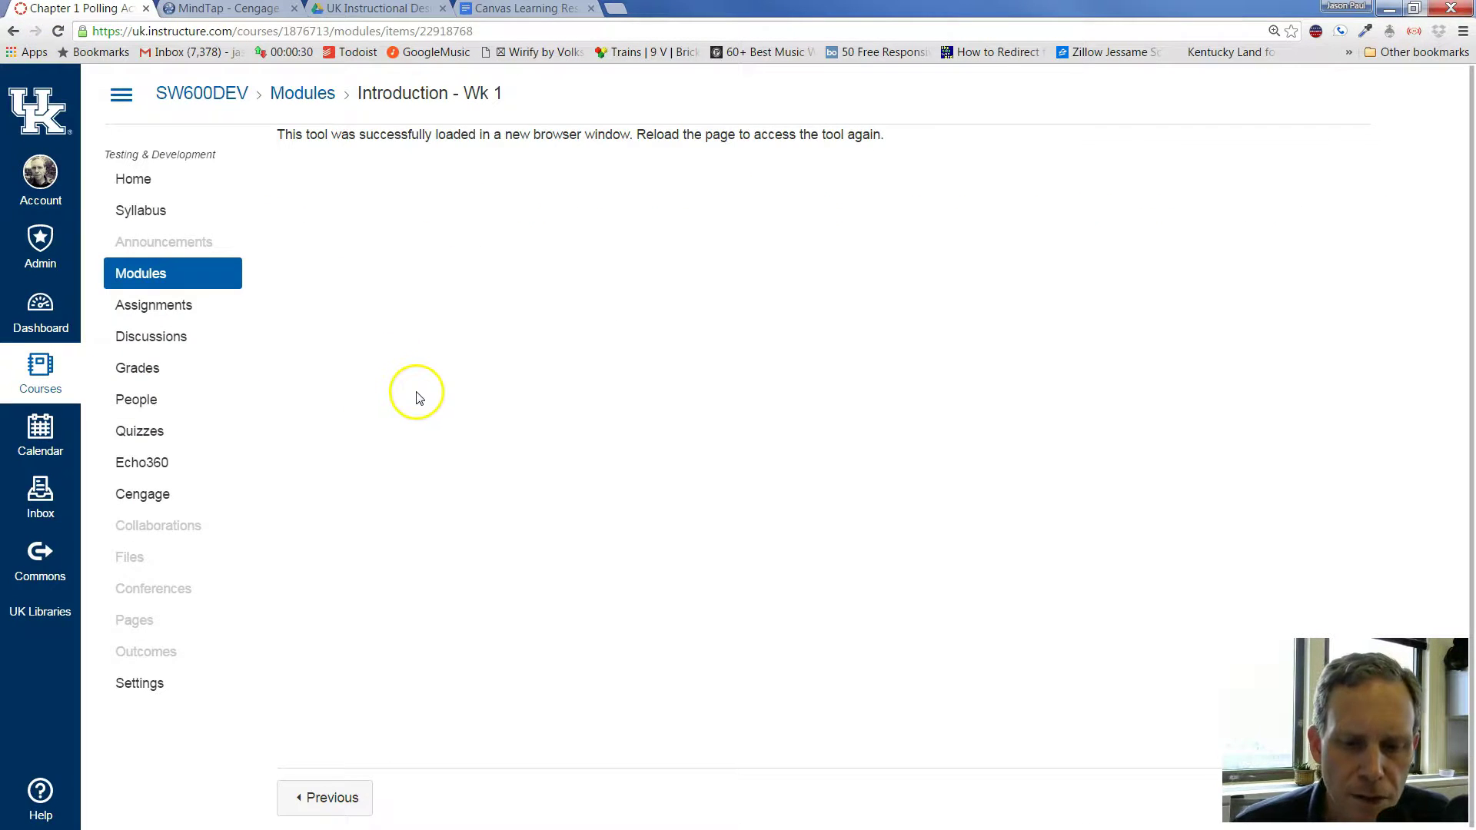